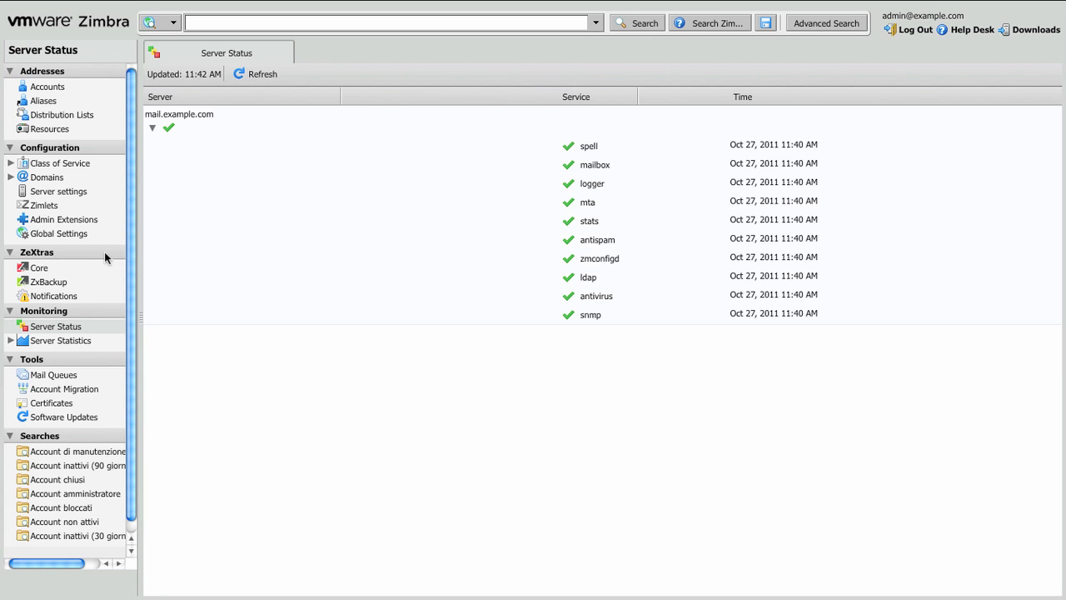
Scroll down the ZeXtras Core page to review its license, modules, updates and notification settings.
{"action": "scroll", "coordinate": [104, 252], "scroll_direction": "down", "scroll_amount": 1}
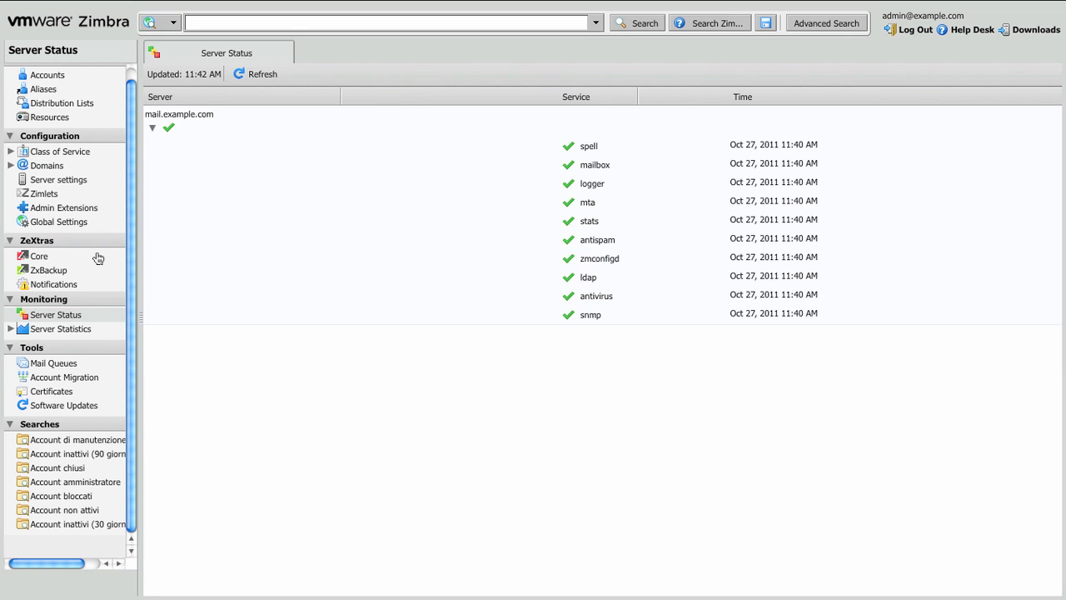
{"action": "left_click", "coordinate": [97, 258]}
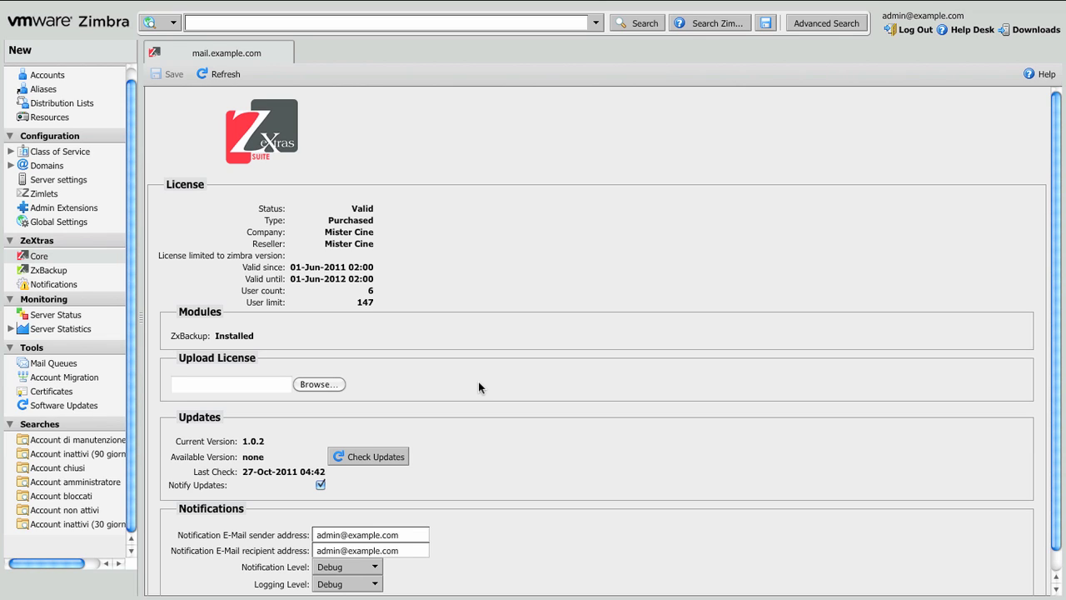
{"action": "scroll", "coordinate": [479, 387], "scroll_direction": "down", "scroll_amount": 1}
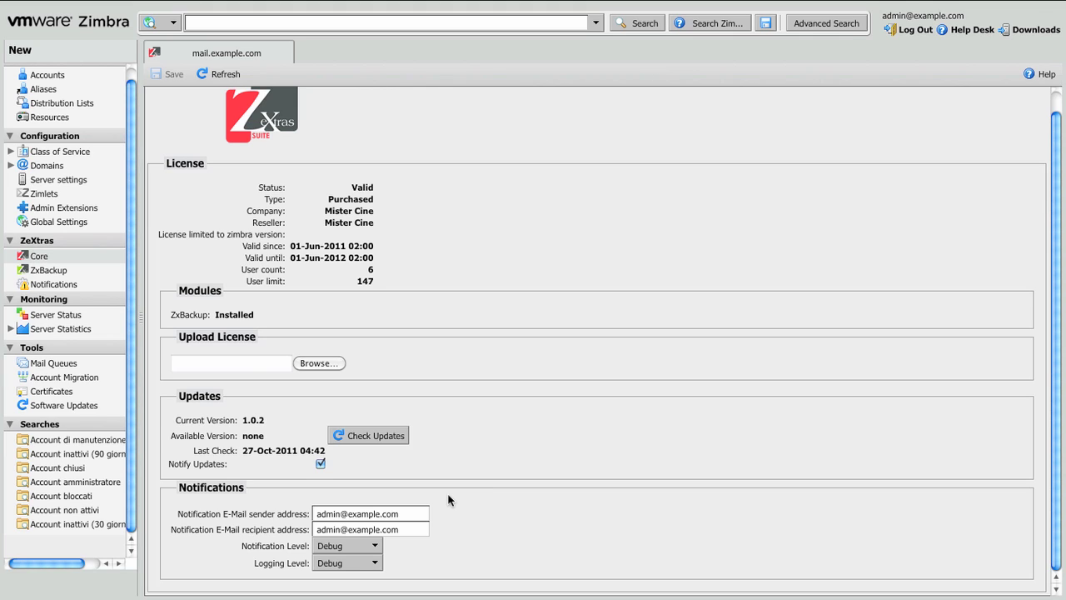
Set Notification Level to Information and keep Logging Level at Debug.
{"action": "left_click", "coordinate": [374, 546]}
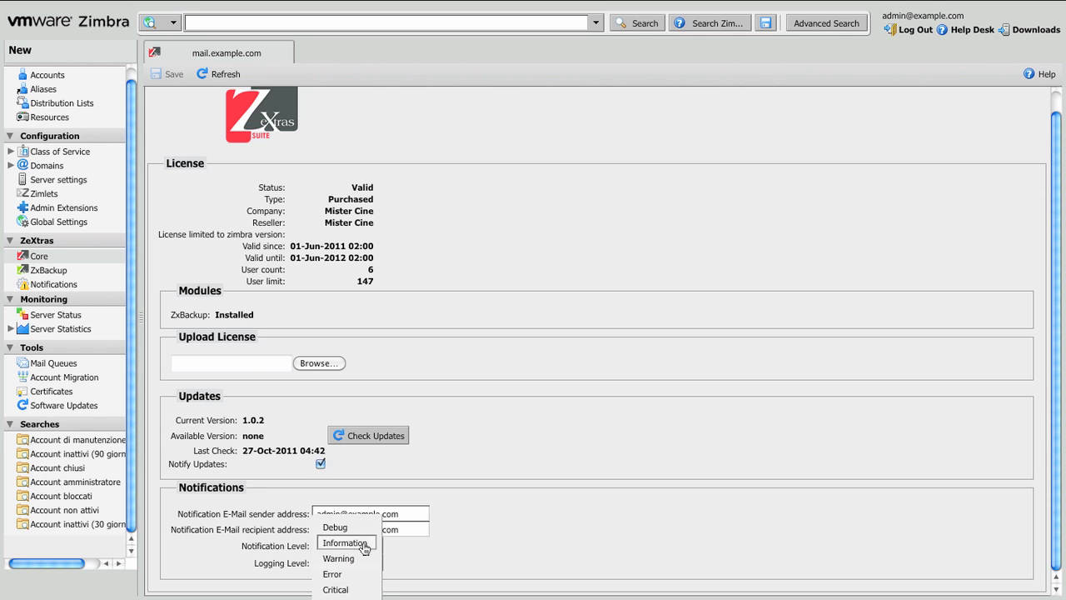
{"action": "left_click", "coordinate": [364, 545]}
{"action": "left_click", "coordinate": [374, 564]}
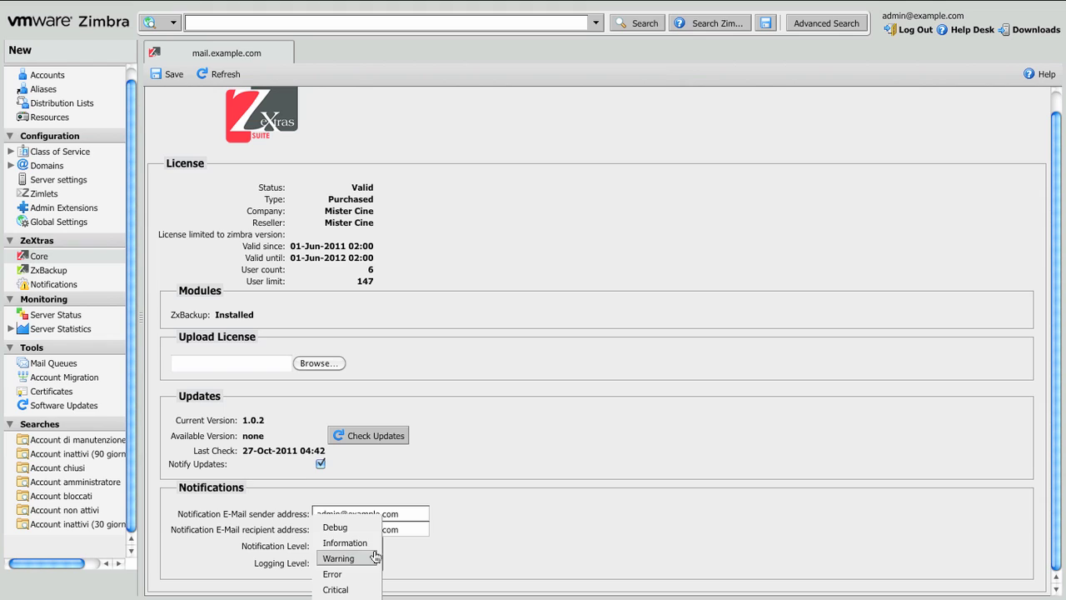
{"action": "left_click", "coordinate": [359, 528]}
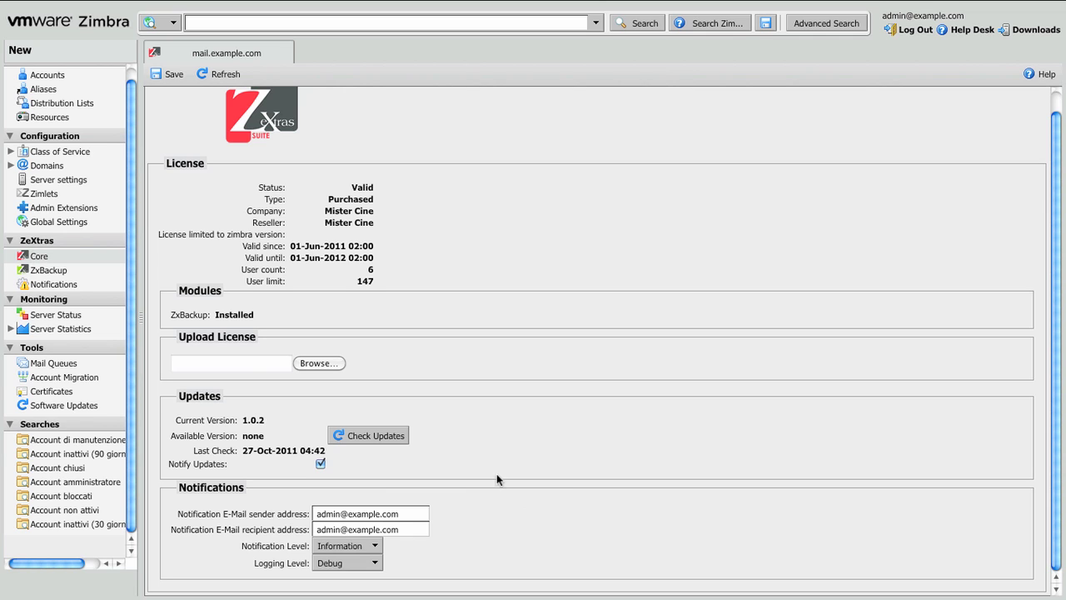
Open ZxBackup and scroll down to Import/Export, past backup path /opt/zimbra/backup/zextras/.
{"action": "left_click", "coordinate": [84, 270]}
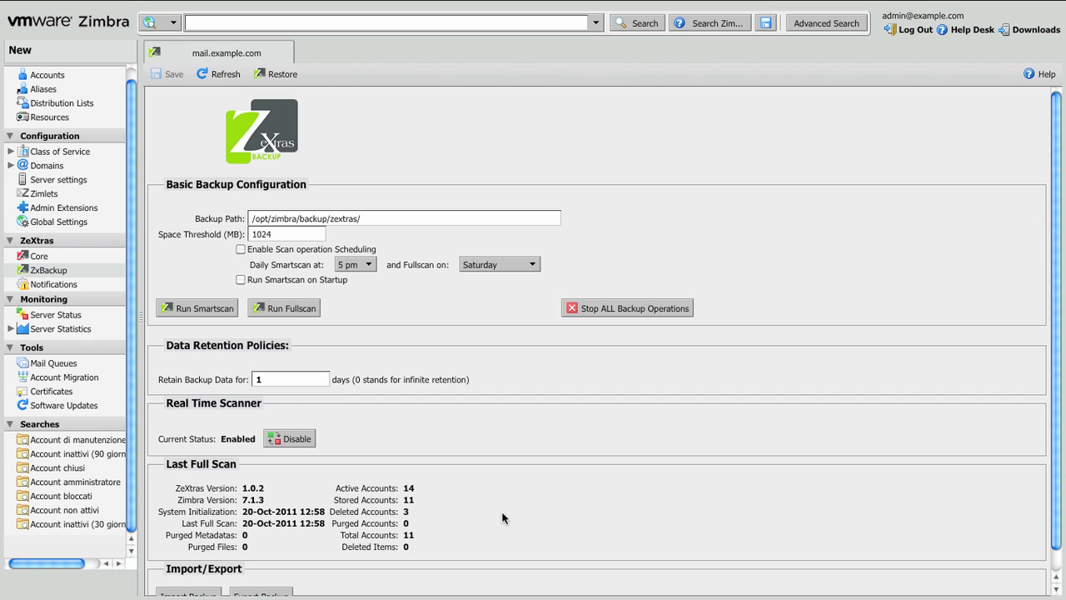
{"action": "scroll", "coordinate": [503, 518], "scroll_direction": "down", "scroll_amount": 1}
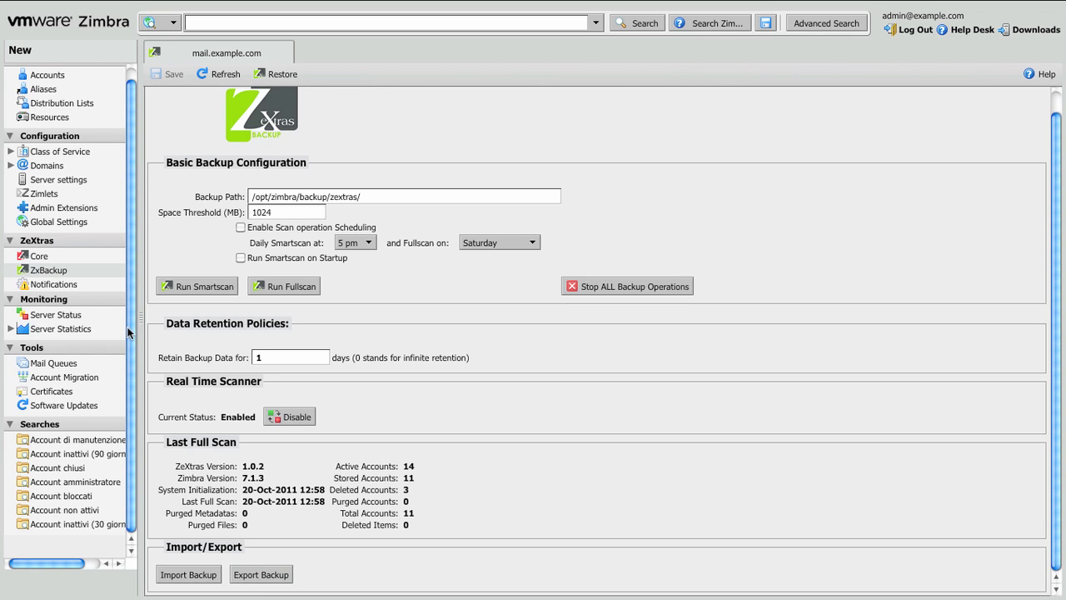
Open the ZeXtras Notifications list and read the 11:45 External Restore started and running notices.
{"action": "left_click", "coordinate": [99, 293]}
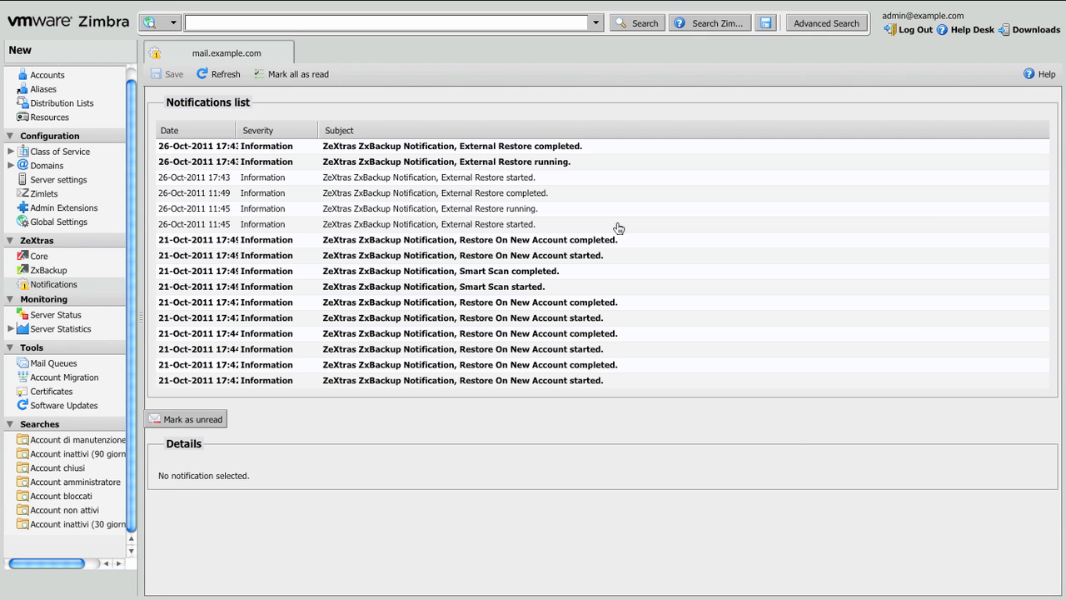
{"action": "left_click", "coordinate": [618, 228]}
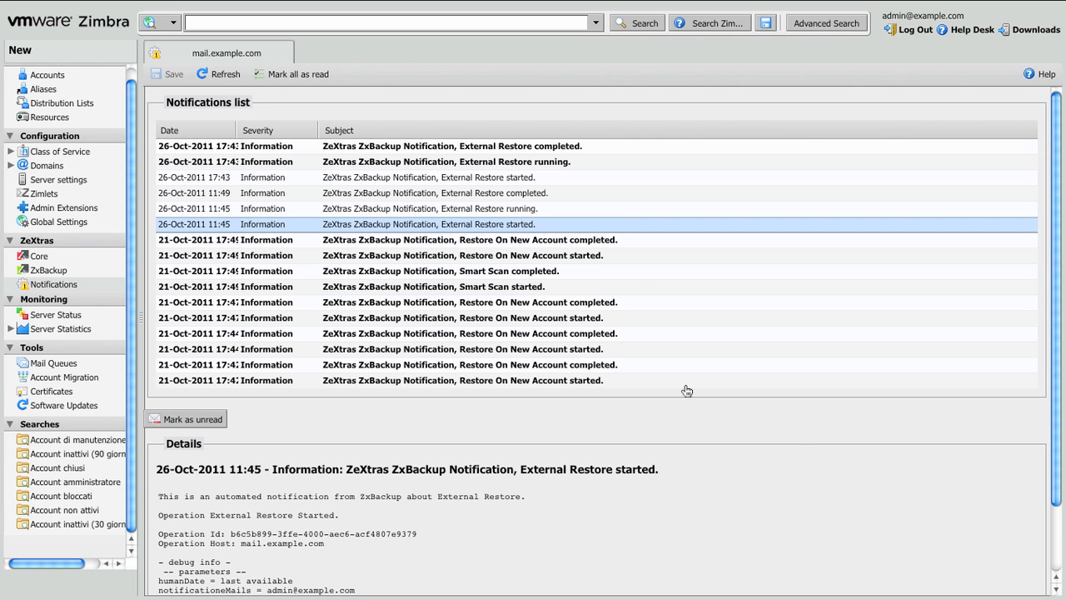
{"action": "scroll", "coordinate": [700, 424], "scroll_direction": "down", "scroll_amount": 3}
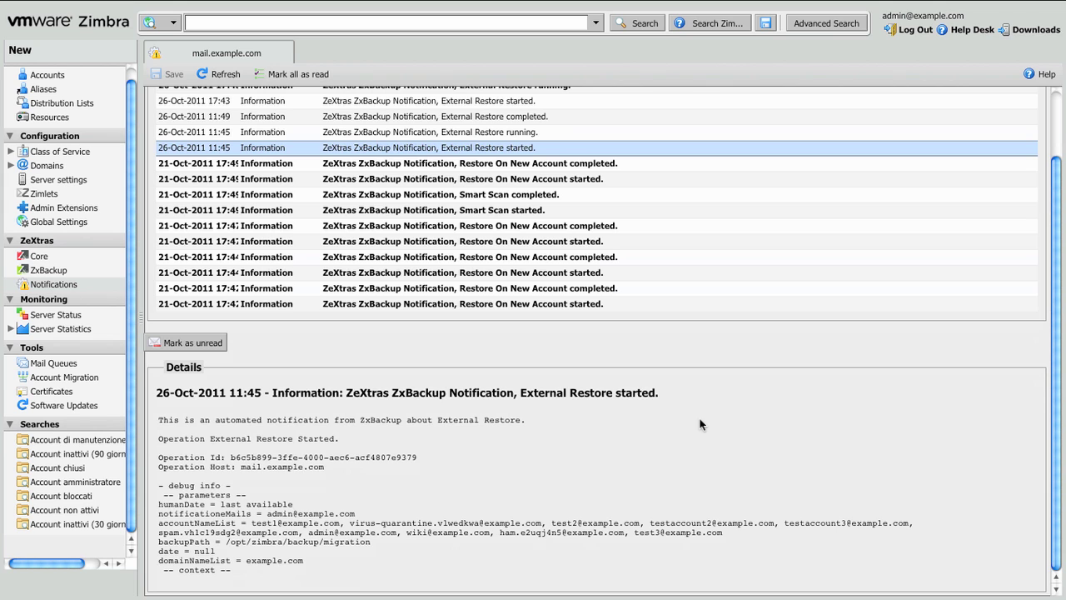
{"action": "left_click", "coordinate": [630, 135]}
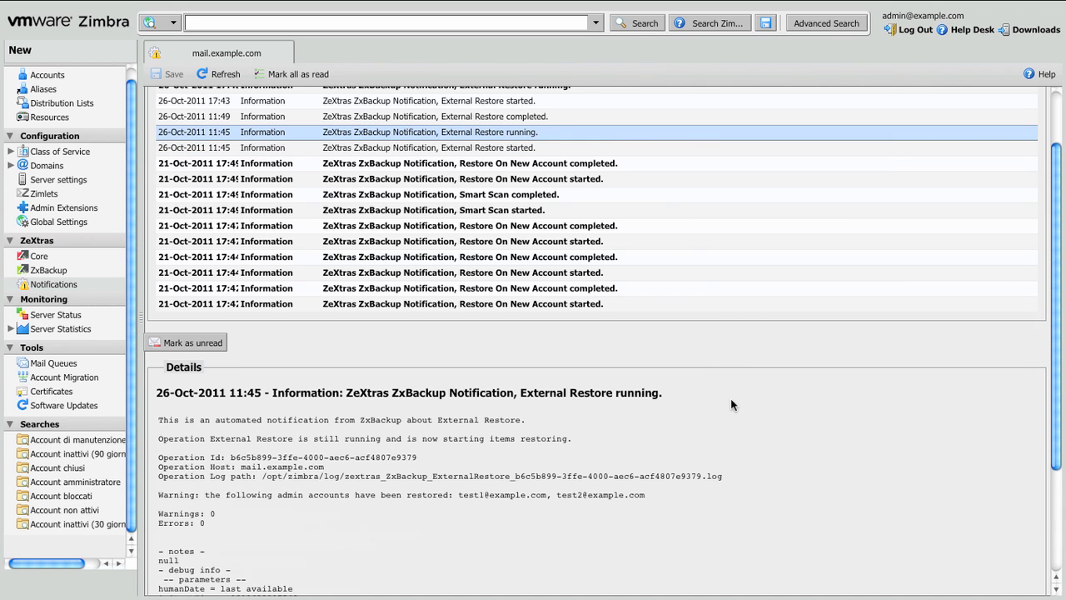
{"action": "scroll", "coordinate": [731, 399], "scroll_direction": "down", "scroll_amount": 4}
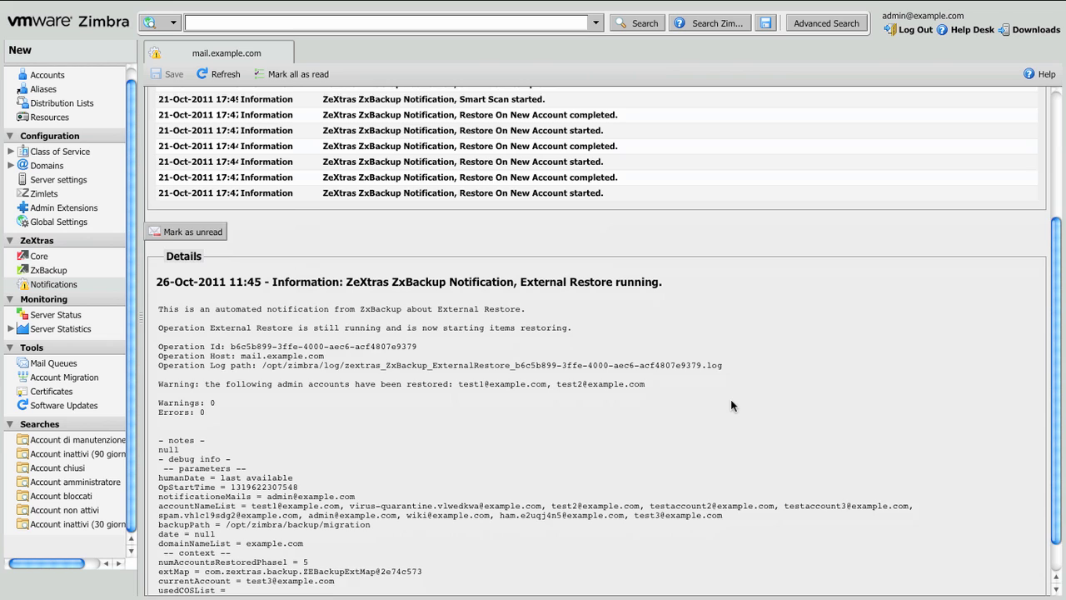
{"action": "scroll", "coordinate": [730, 406], "scroll_direction": "down", "scroll_amount": 1}
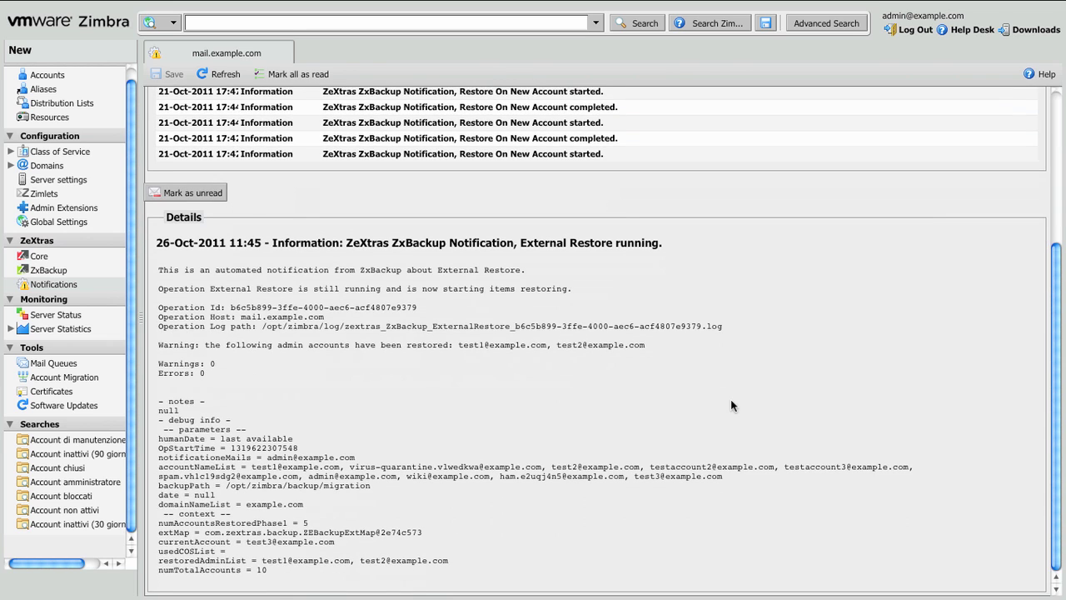
{"action": "scroll", "coordinate": [731, 405], "scroll_direction": "up", "scroll_amount": 6}
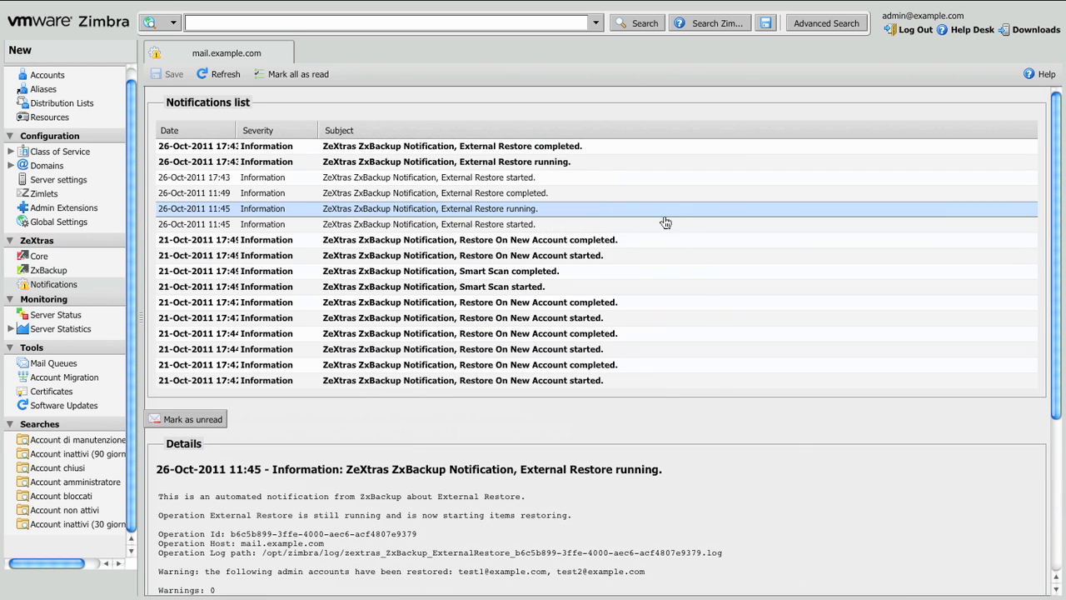
Read the 11:49 External Restore completed notice showing 0 warnings and 0 errors.
{"action": "left_click", "coordinate": [655, 197]}
{"action": "scroll", "coordinate": [759, 408], "scroll_direction": "down", "scroll_amount": 9}
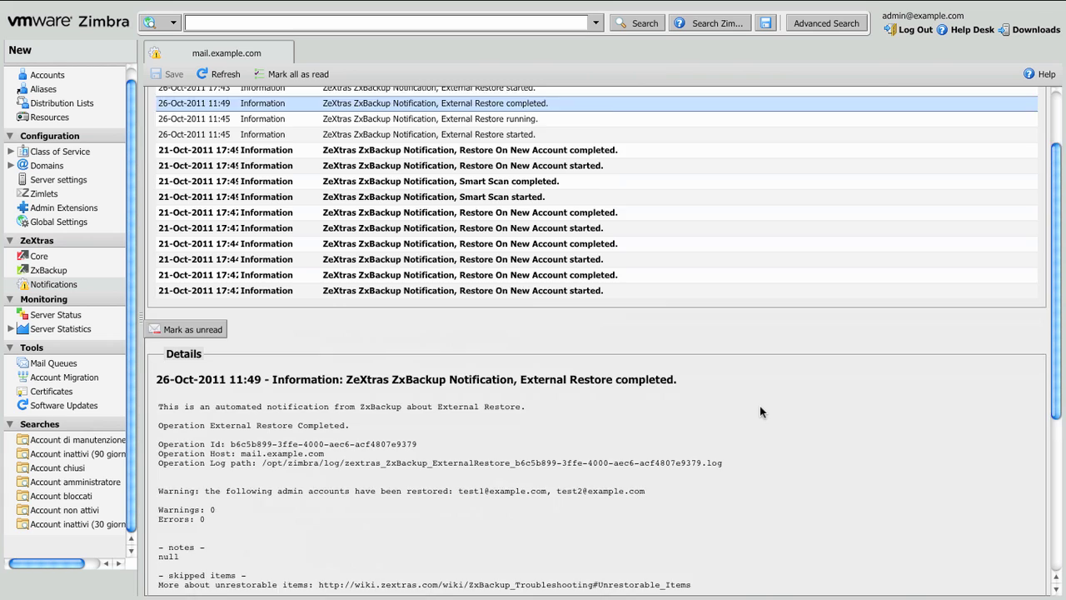
{"action": "scroll", "coordinate": [761, 408], "scroll_direction": "down", "scroll_amount": 1}
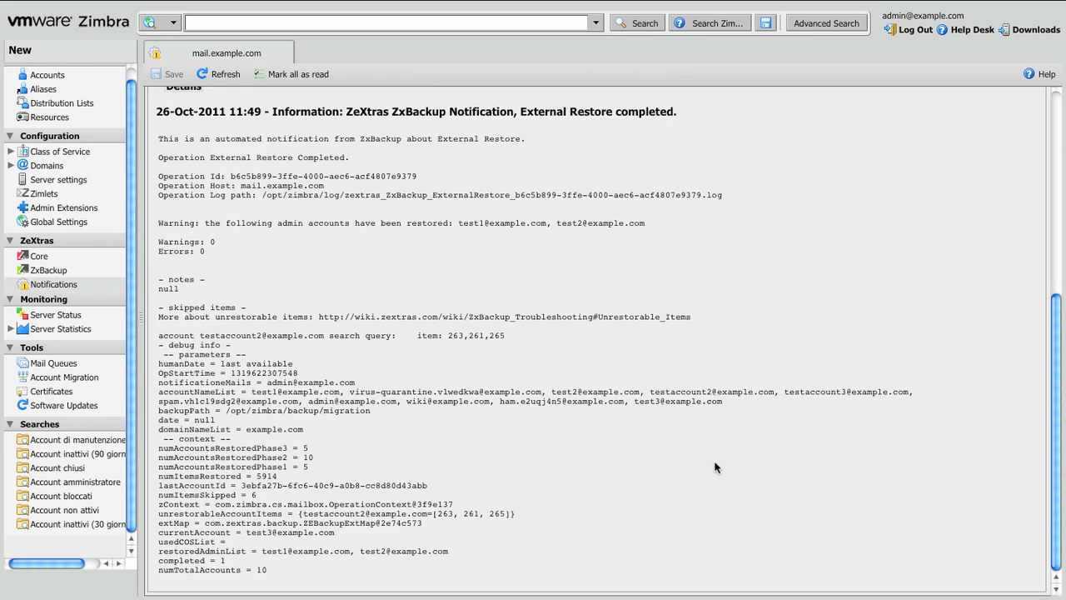
{"action": "scroll", "coordinate": [715, 467], "scroll_direction": "up", "scroll_amount": 8}
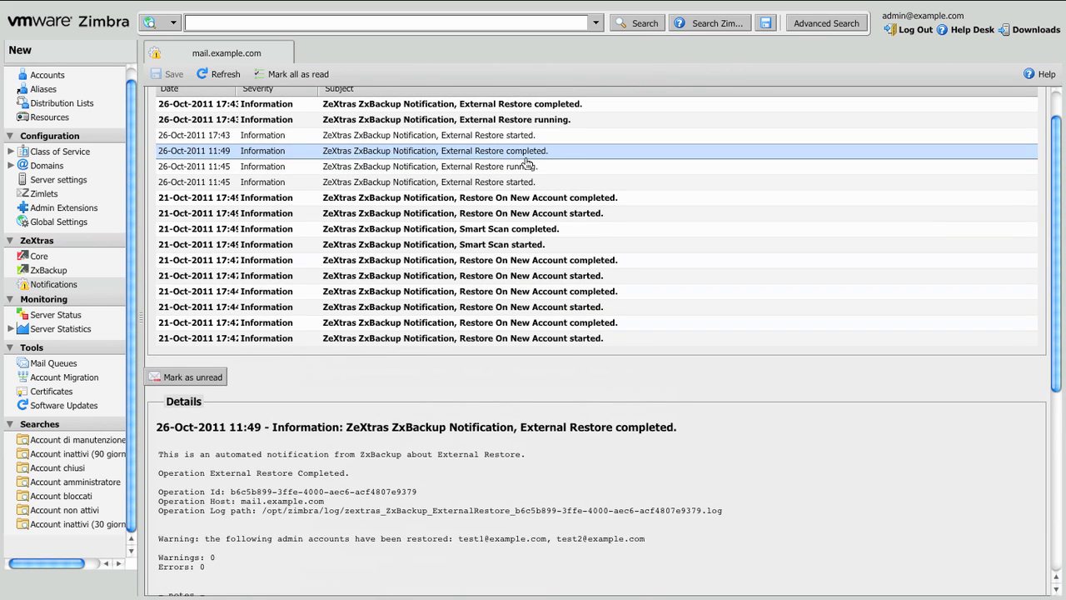
Mark three notifications unread, review them, then mark all notifications as read.
{"action": "left_click", "coordinate": [507, 185], "text": "shift"}
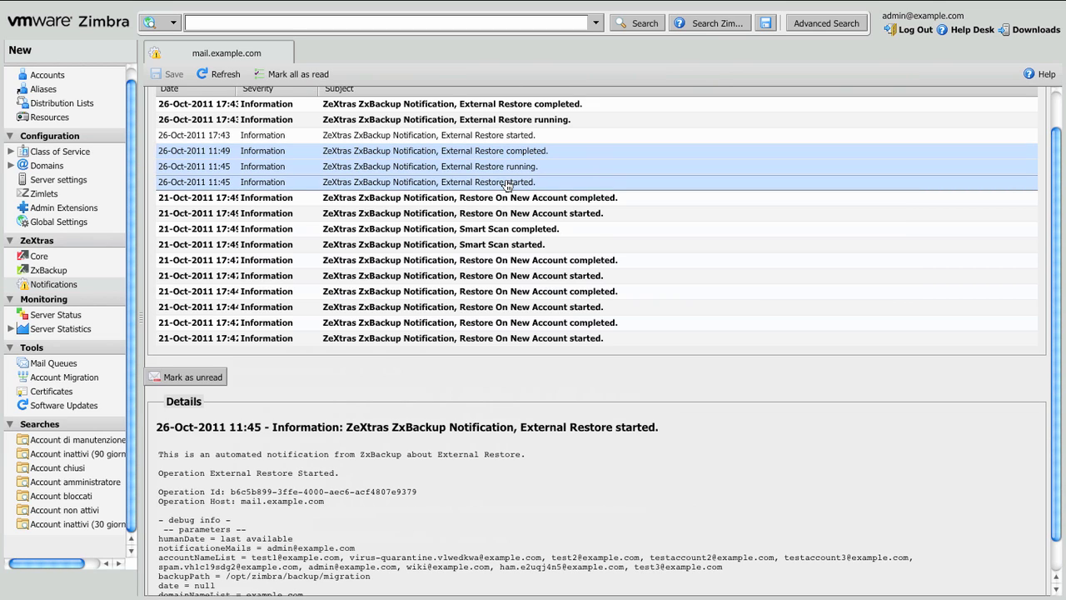
{"action": "left_click", "coordinate": [216, 378]}
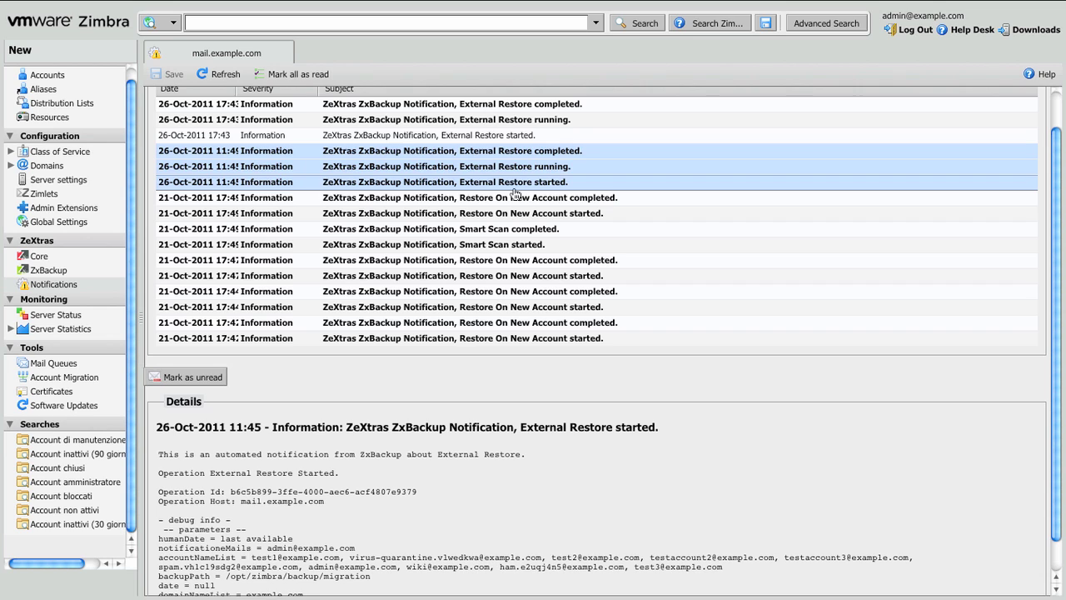
{"action": "left_click", "coordinate": [510, 137]}
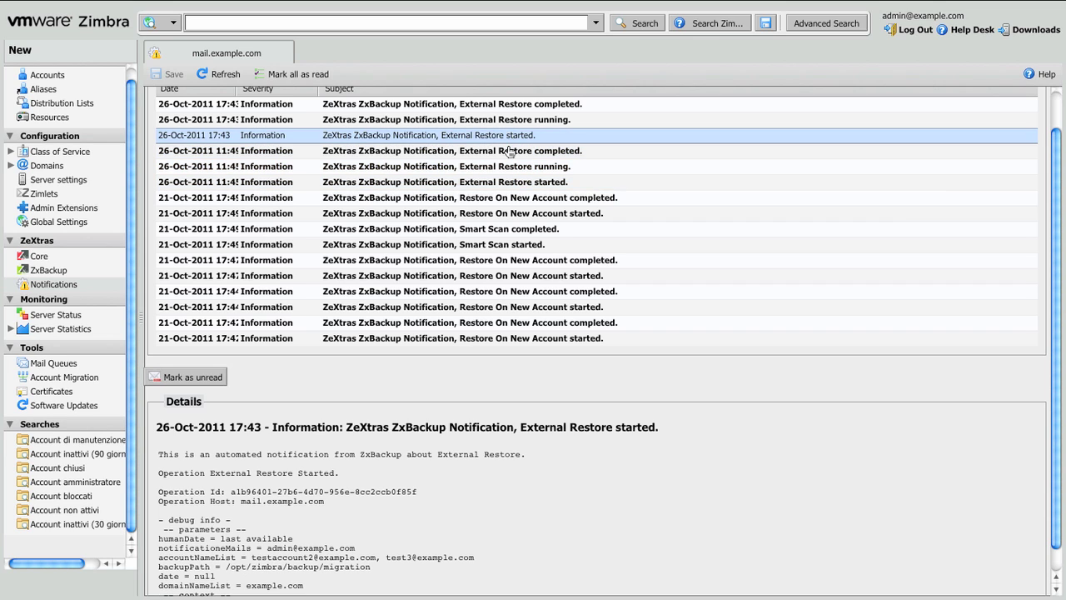
{"action": "left_click", "coordinate": [510, 151]}
{"action": "left_click", "coordinate": [646, 172]}
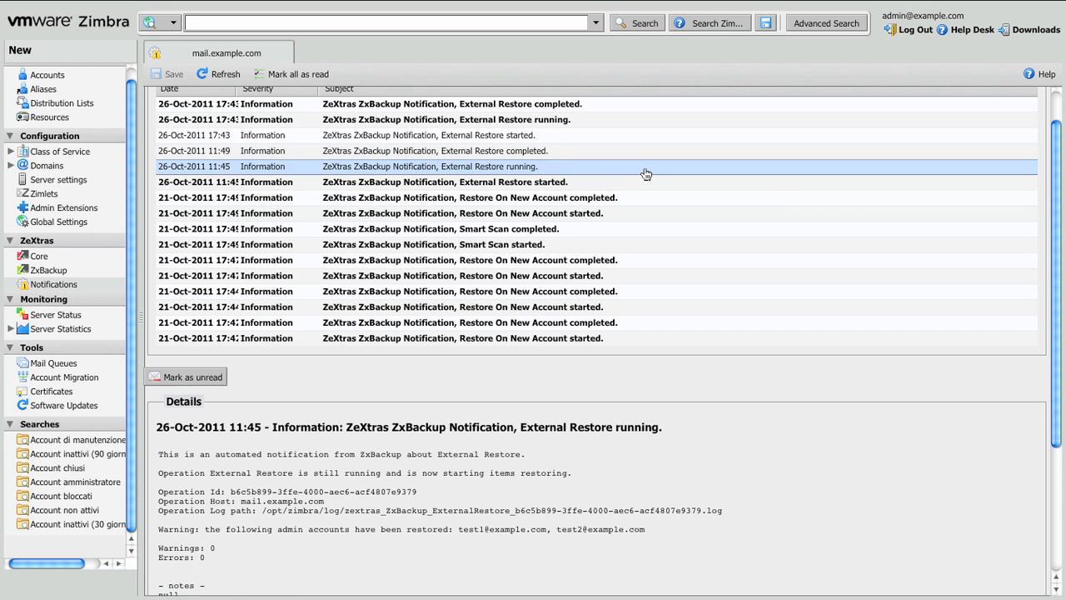
{"action": "left_click", "coordinate": [648, 186]}
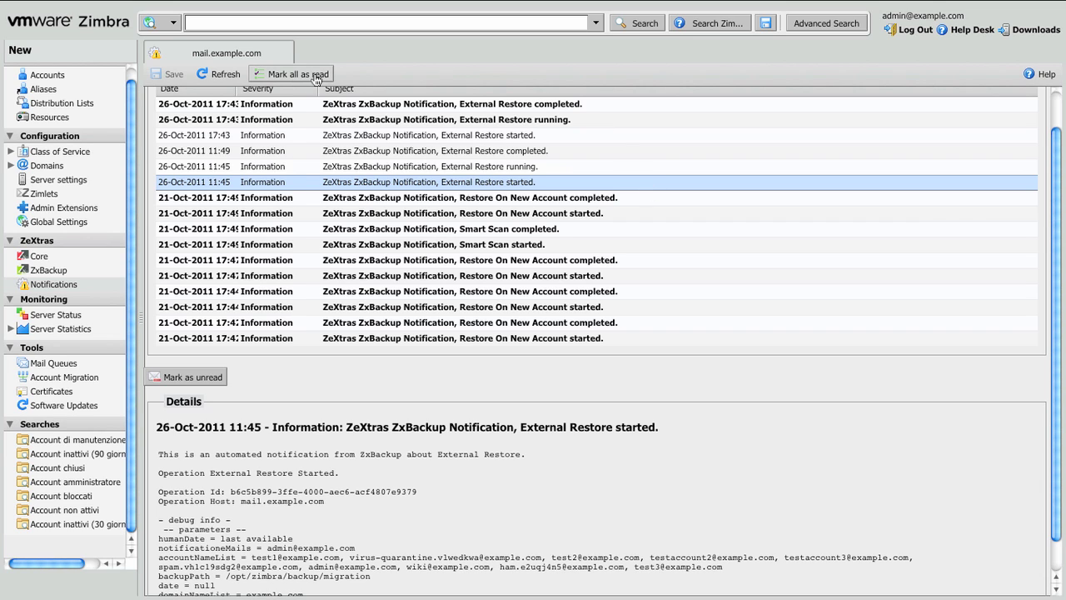
{"action": "left_click", "coordinate": [313, 77]}
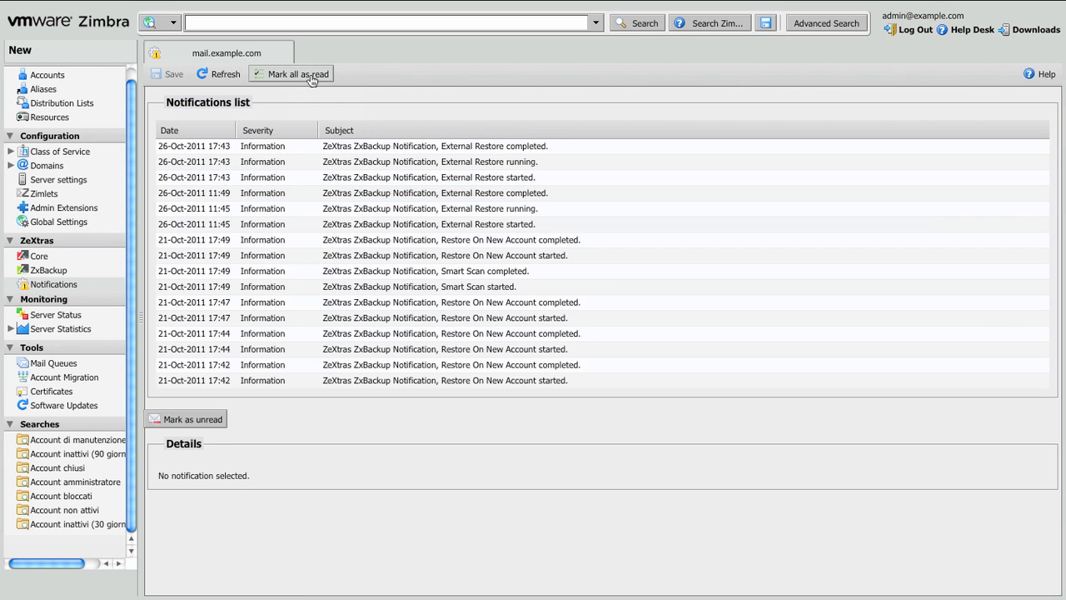
{"action": "left_click", "coordinate": [677, 228]}
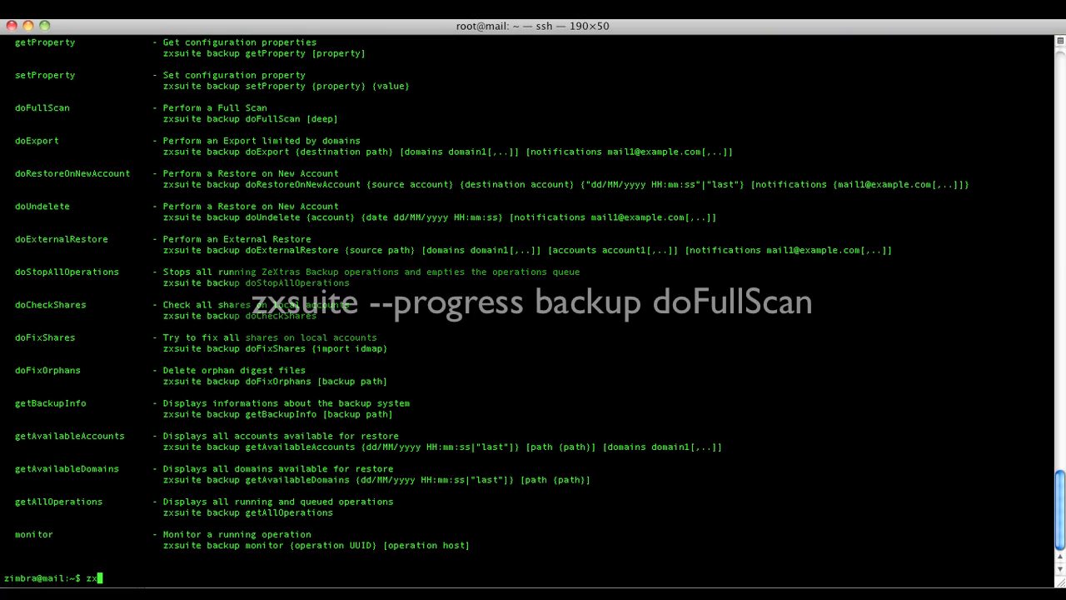
Run zxsuite --progress backup doFullScan in the terminal.
{"action": "type", "text": "suite --prog"}
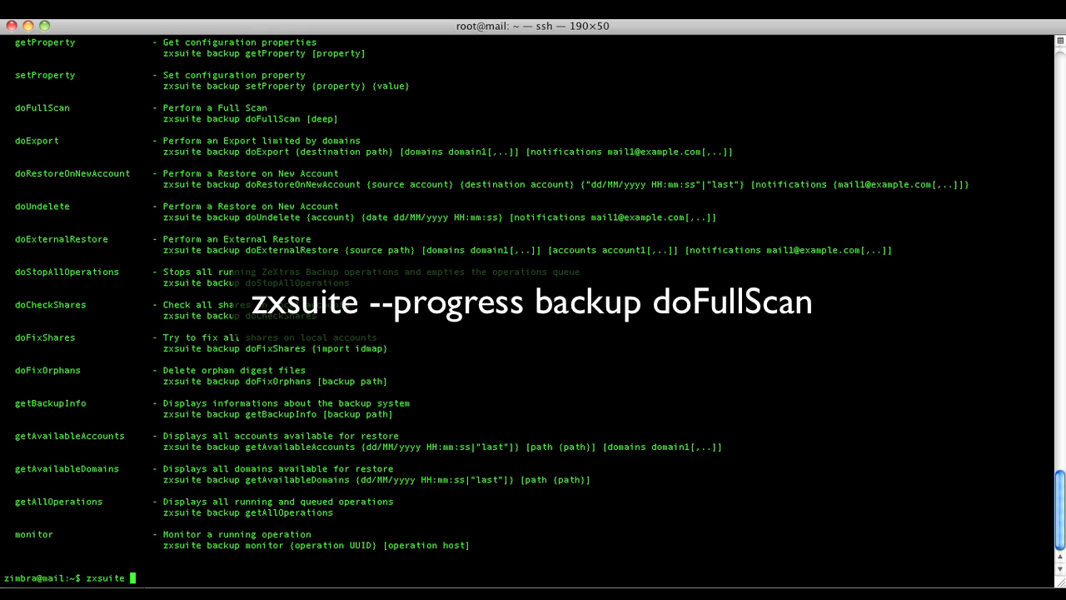
{"action": "type", "text": "ress backup"}
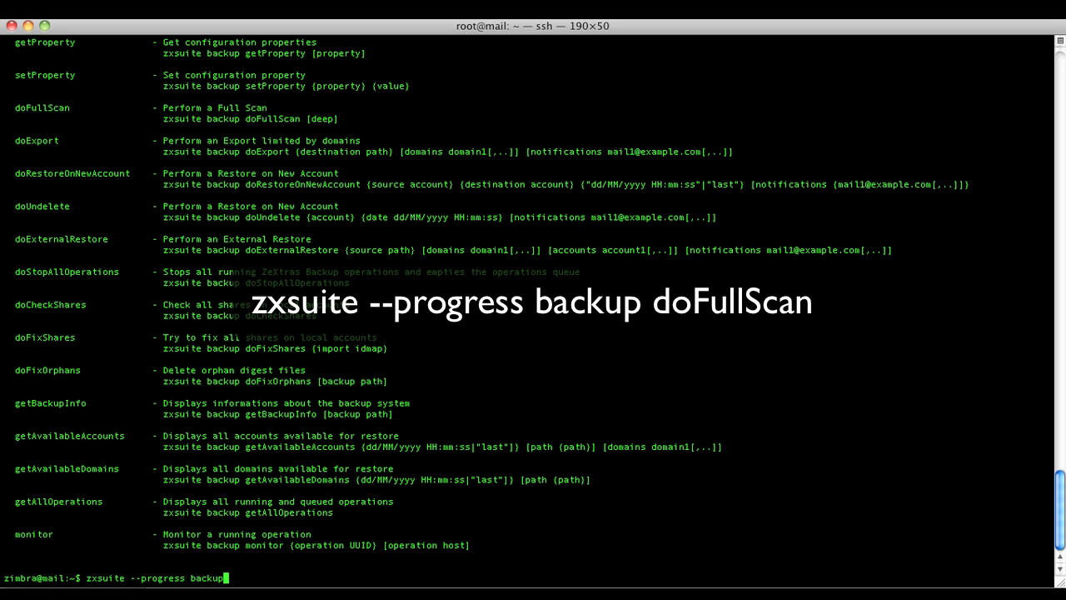
{"action": "type", "text": " doFullScan"}
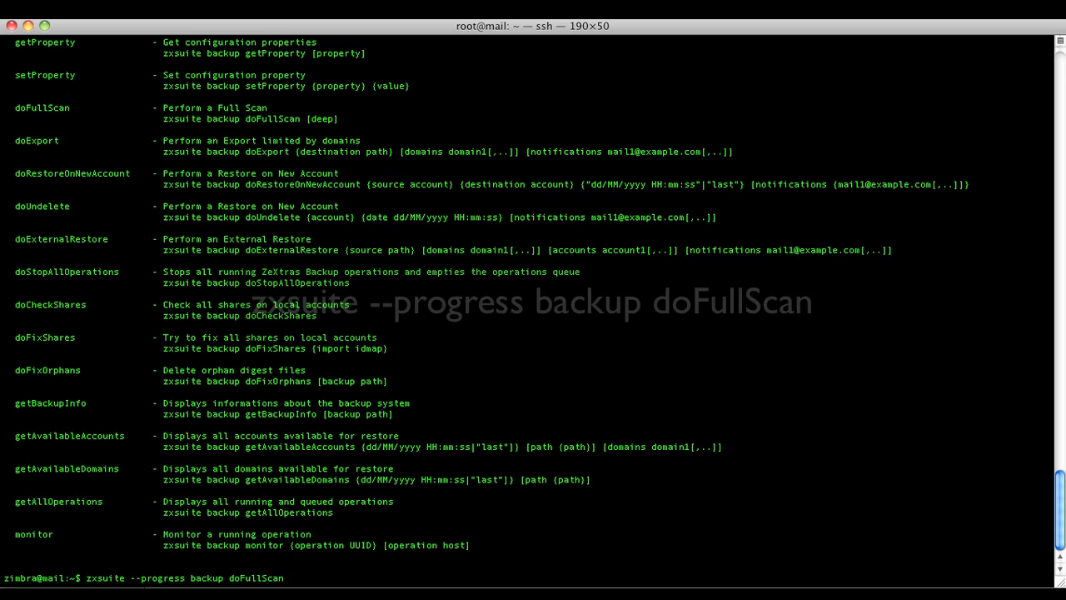
{"action": "key", "text": "Return"}
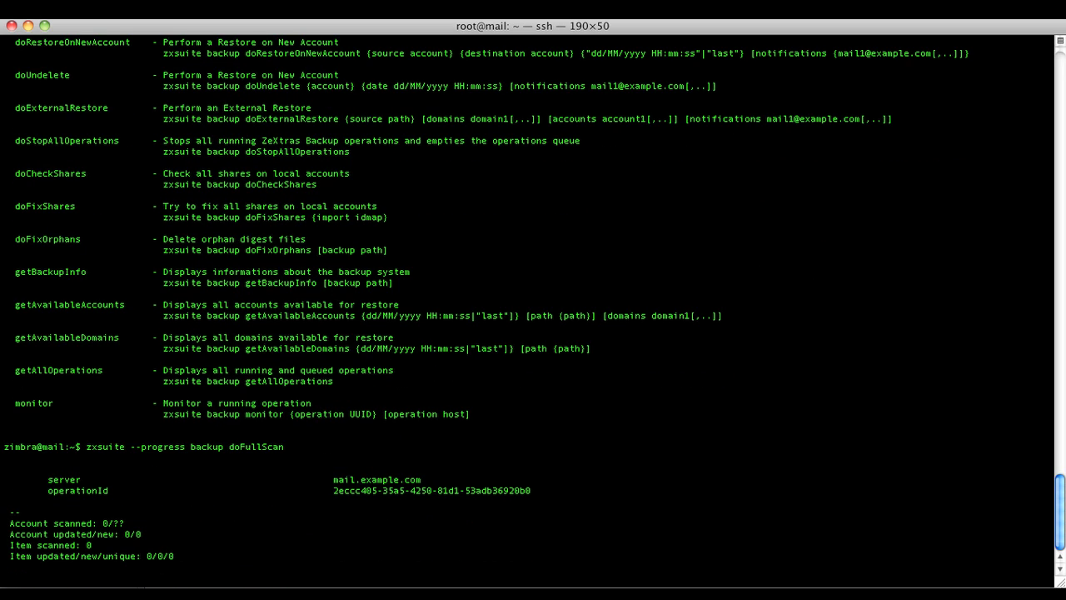